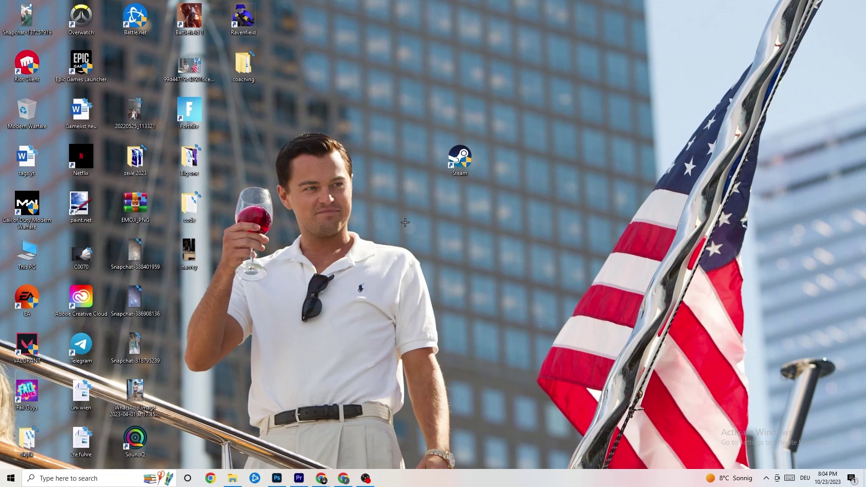
Open the compatibility settings in the Steam desktop shortcut's properties.
{"action": "left_click_drag", "start_coordinate": [457, 166], "coordinate": [404, 196]}
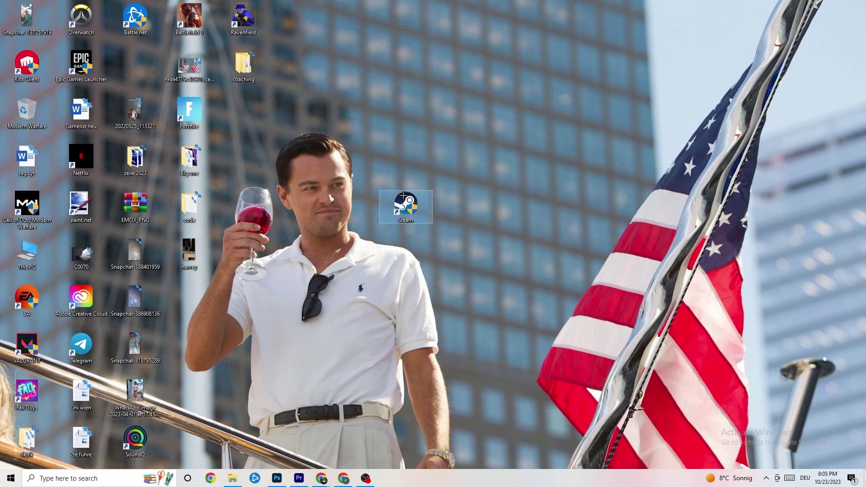
{"action": "right_click", "coordinate": [409, 208]}
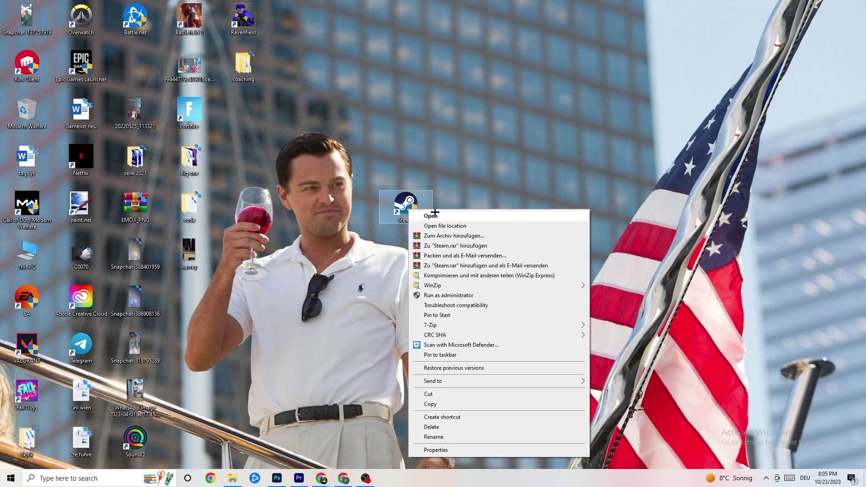
{"action": "left_click", "coordinate": [462, 450]}
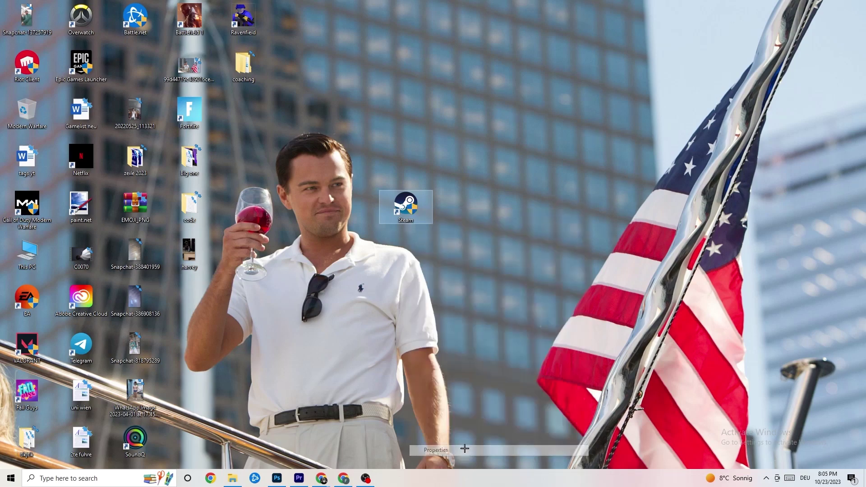
{"action": "left_click_drag", "start_coordinate": [476, 216], "coordinate": [407, 121]}
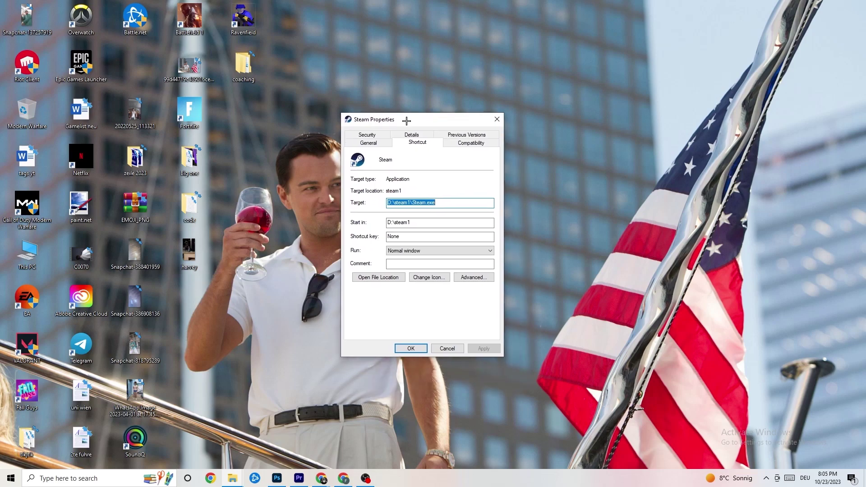
{"action": "left_click", "coordinate": [468, 144]}
{"action": "left_click_drag", "start_coordinate": [437, 121], "coordinate": [417, 62]}
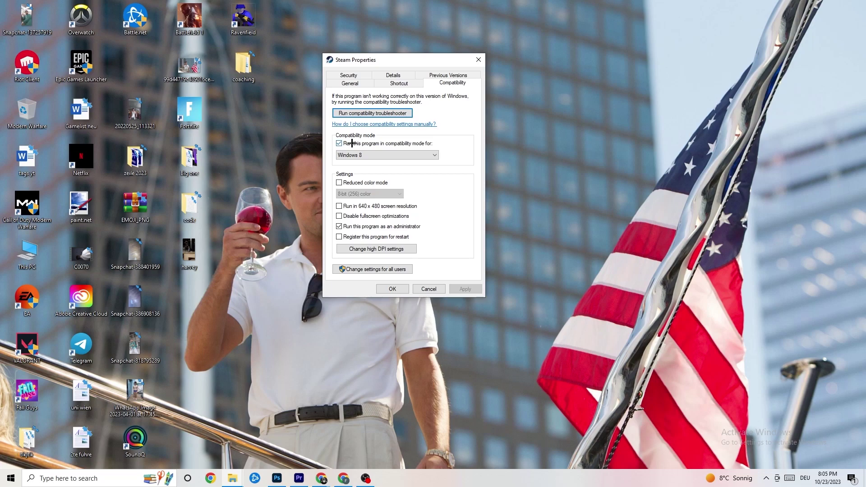
Check the compatibility mode selection for Steam and accept the shortcut's properties with Windows 8 mode.
{"action": "left_click", "coordinate": [431, 154]}
{"action": "left_click", "coordinate": [451, 146]}
{"action": "left_click", "coordinate": [395, 289]}
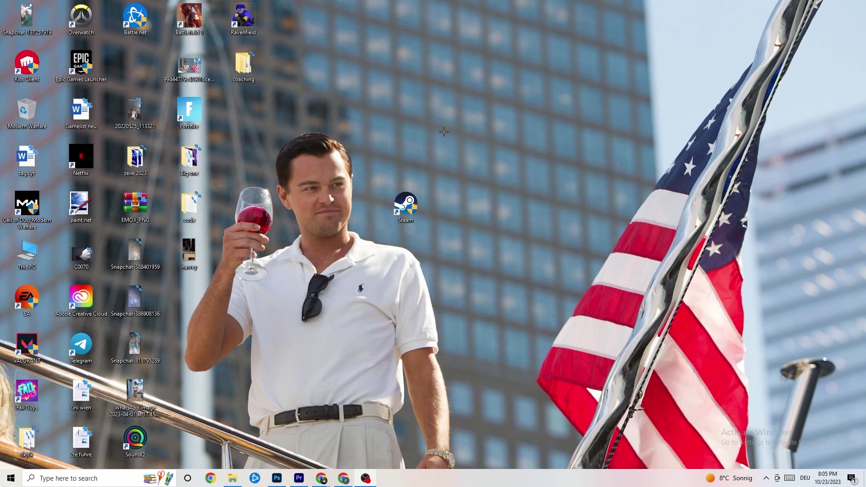
{"action": "left_click_drag", "start_coordinate": [415, 207], "coordinate": [402, 135]}
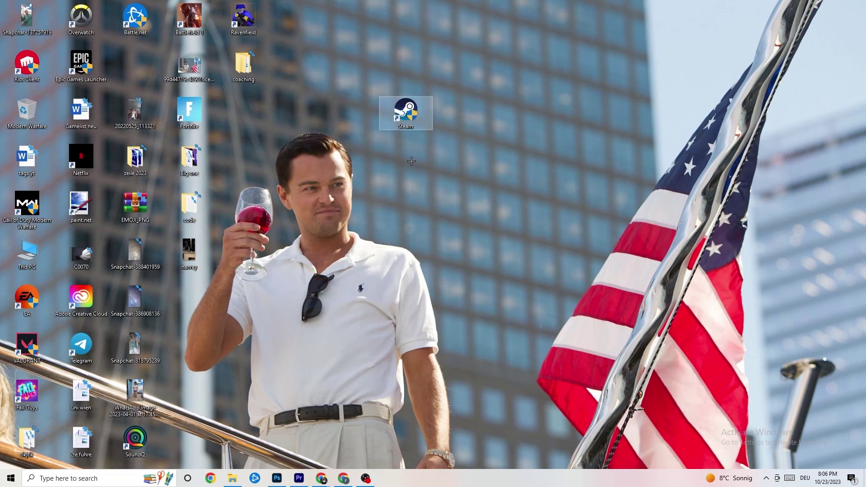
{"action": "left_click_drag", "start_coordinate": [405, 110], "coordinate": [351, 155]}
{"action": "left_click", "coordinate": [375, 123]}
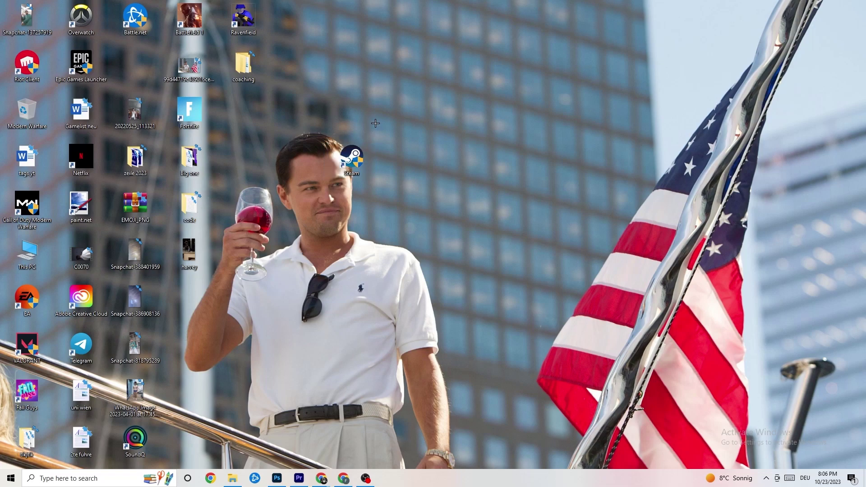
{"action": "left_click_drag", "start_coordinate": [348, 147], "coordinate": [400, 144]}
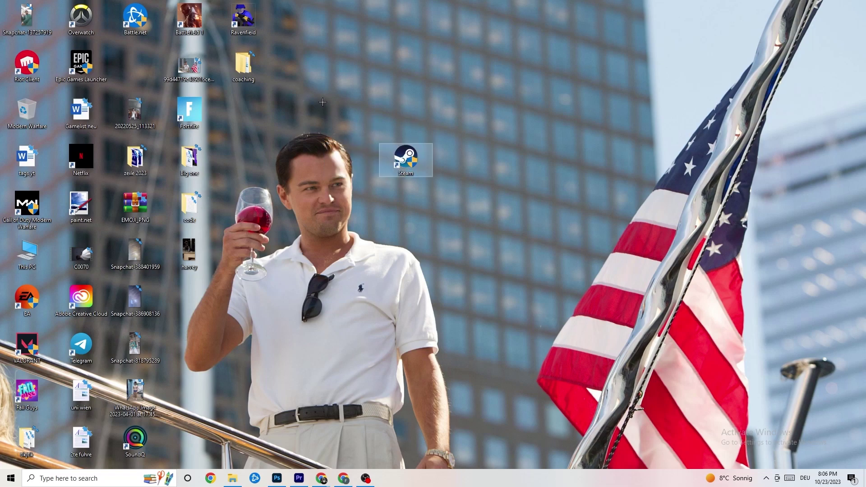
Review the Steam shortcut's compatibility settings again and close its properties.
{"action": "right_click", "coordinate": [403, 171]}
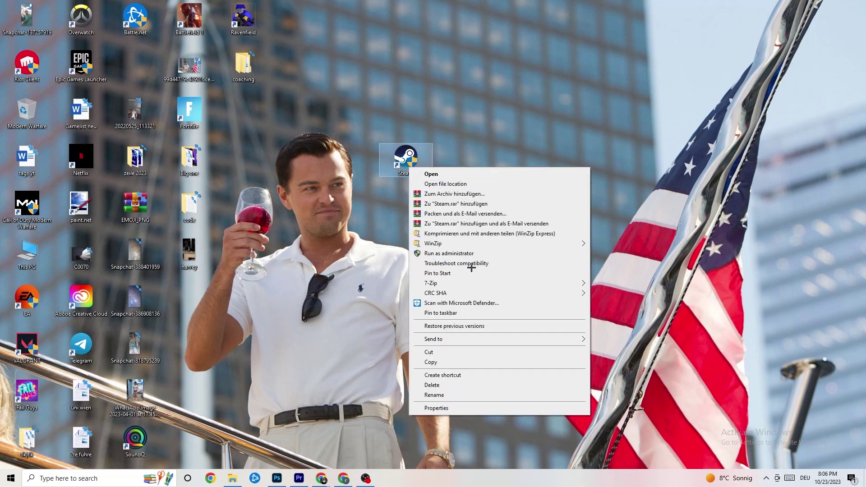
{"action": "left_click", "coordinate": [452, 407]}
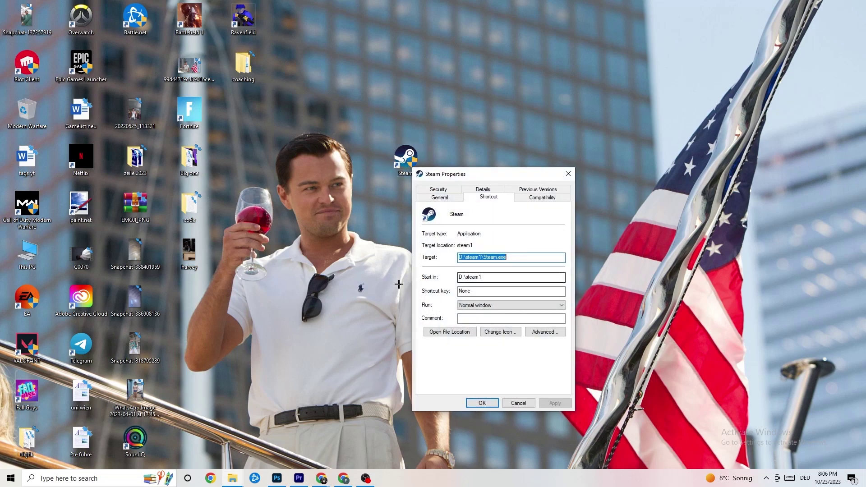
{"action": "left_click", "coordinate": [541, 198]}
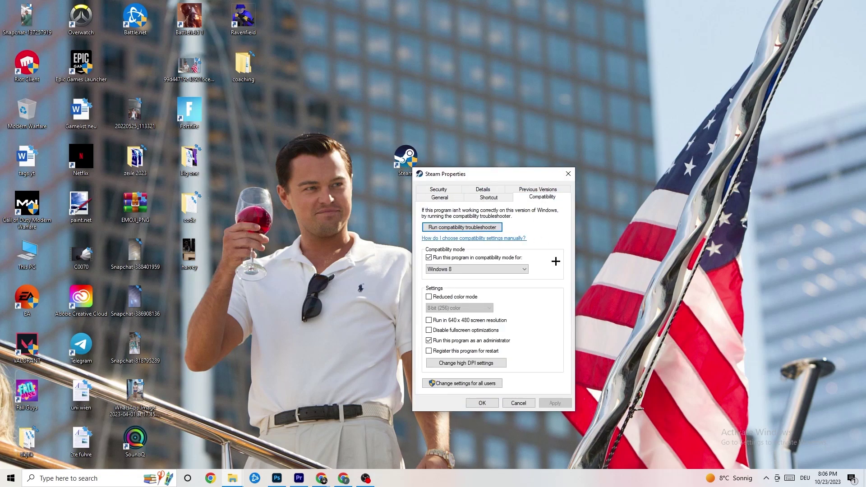
{"action": "left_click", "coordinate": [568, 173]}
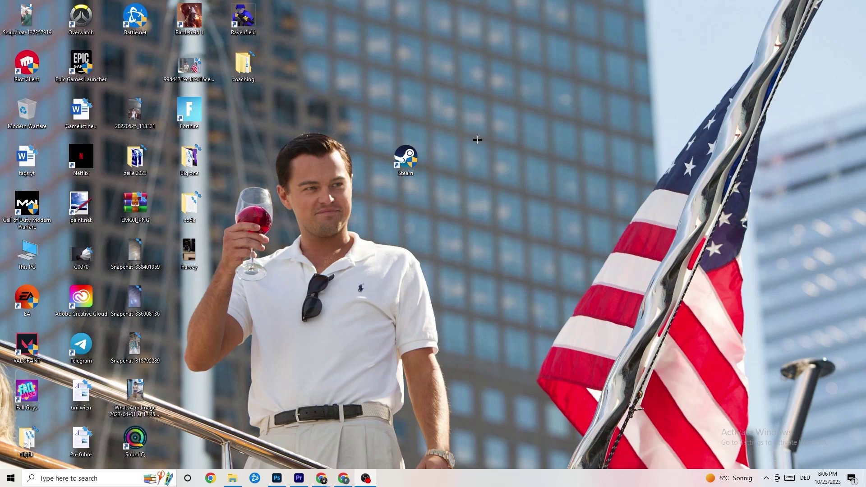
Move the Steam shortcut into the desktop icon grid directly beneath Battle.net.
{"action": "left_click_drag", "start_coordinate": [391, 150], "coordinate": [135, 67]}
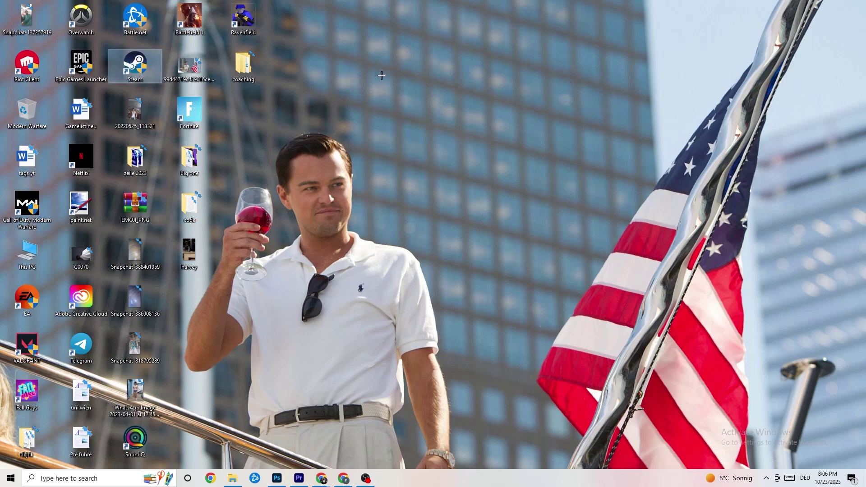
{"action": "left_click", "coordinate": [420, 88]}
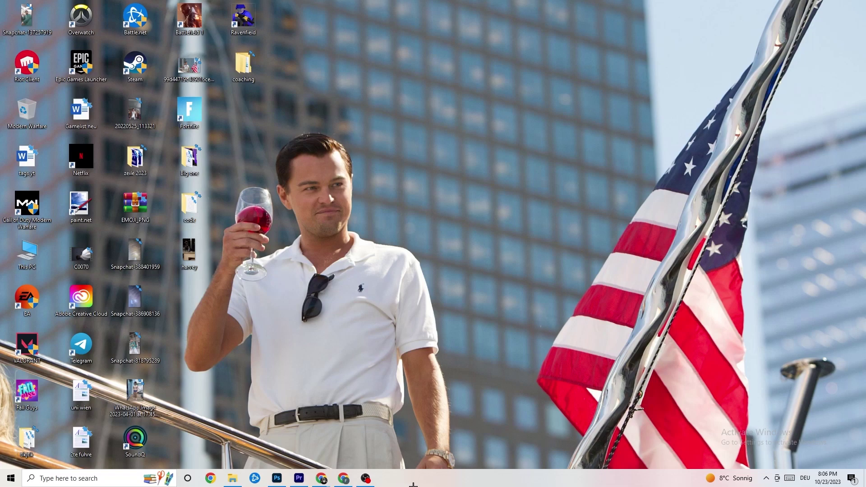
Open Task Manager and maximize its window.
{"action": "right_click", "coordinate": [398, 483]}
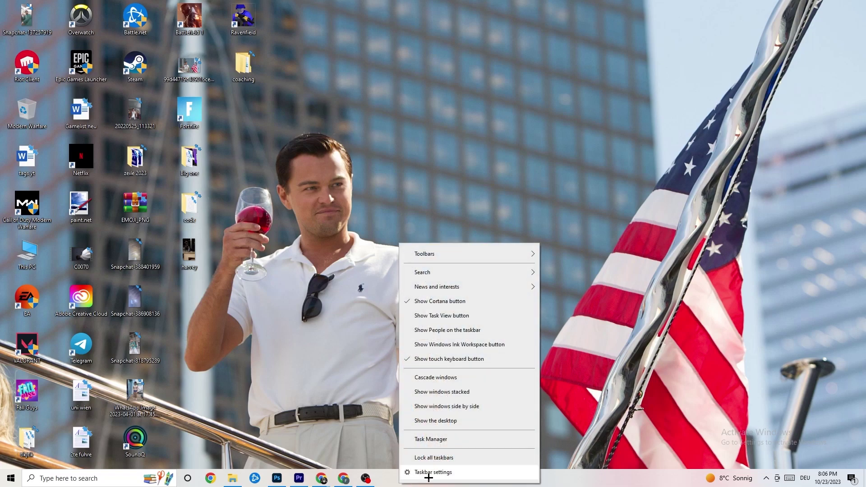
{"action": "left_click", "coordinate": [442, 441]}
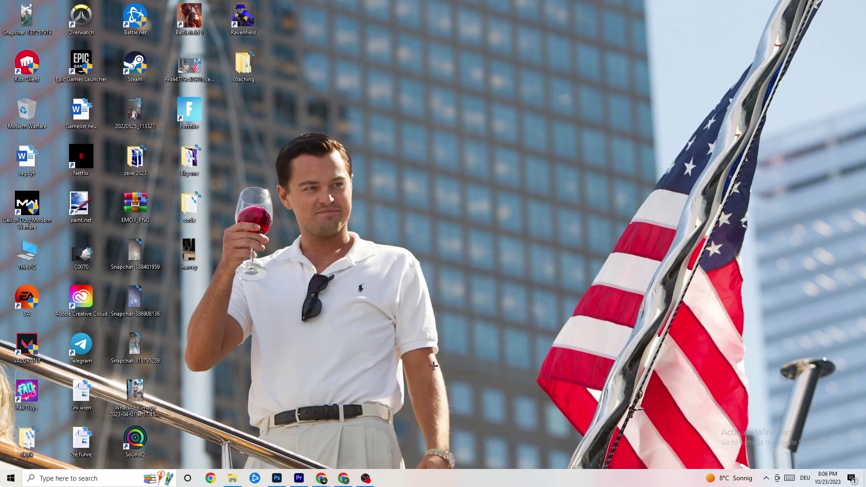
{"action": "left_click", "coordinate": [354, 89]}
{"action": "left_click_drag", "start_coordinate": [363, 5], "coordinate": [373, 39]}
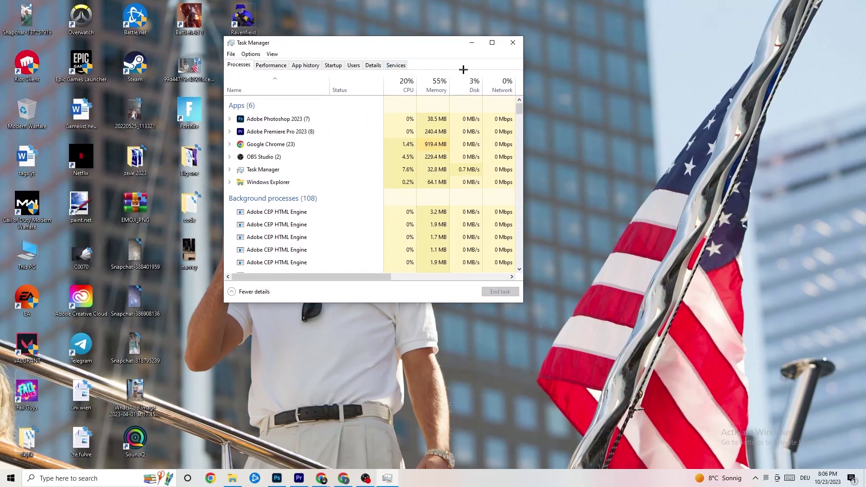
{"action": "left_click", "coordinate": [492, 42]}
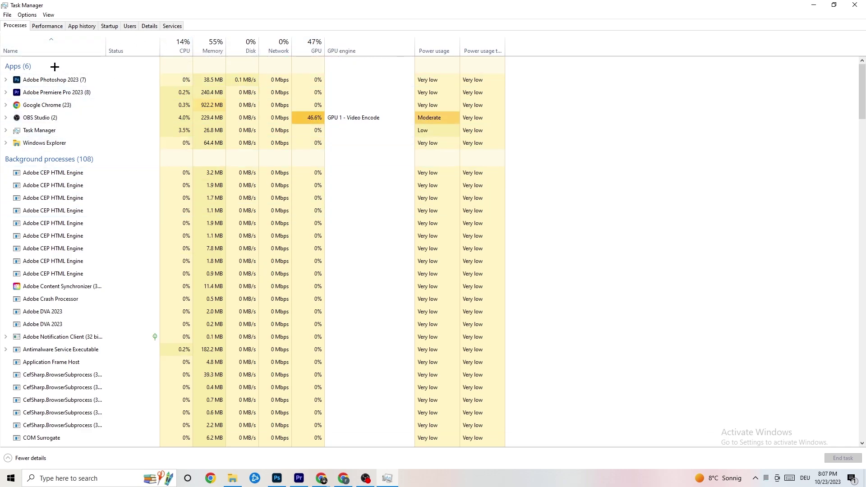
Look through the running processes and end the Adobe Photoshop 2023 task.
{"action": "scroll", "coordinate": [114, 249], "scroll_direction": "down", "scroll_amount": 12}
{"action": "scroll", "coordinate": [229, 223], "scroll_direction": "down", "scroll_amount": 4}
{"action": "scroll", "coordinate": [230, 220], "scroll_direction": "up", "scroll_amount": 17}
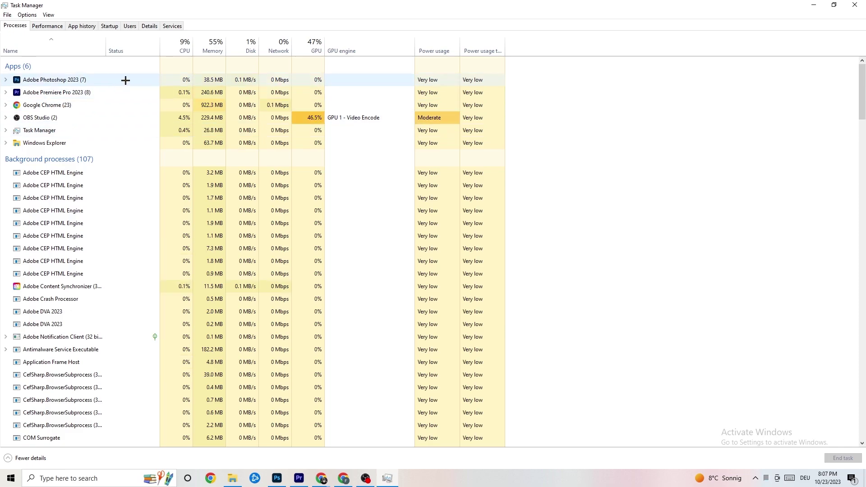
{"action": "right_click", "coordinate": [223, 81]}
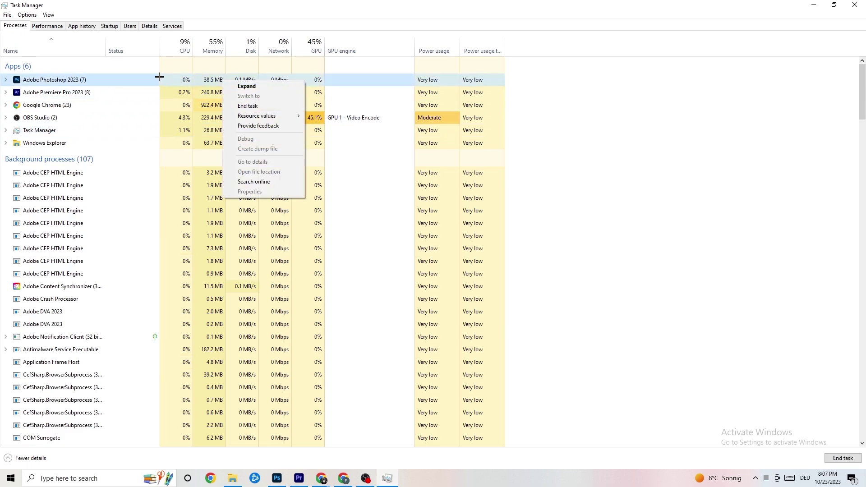
{"action": "right_click", "coordinate": [119, 83]}
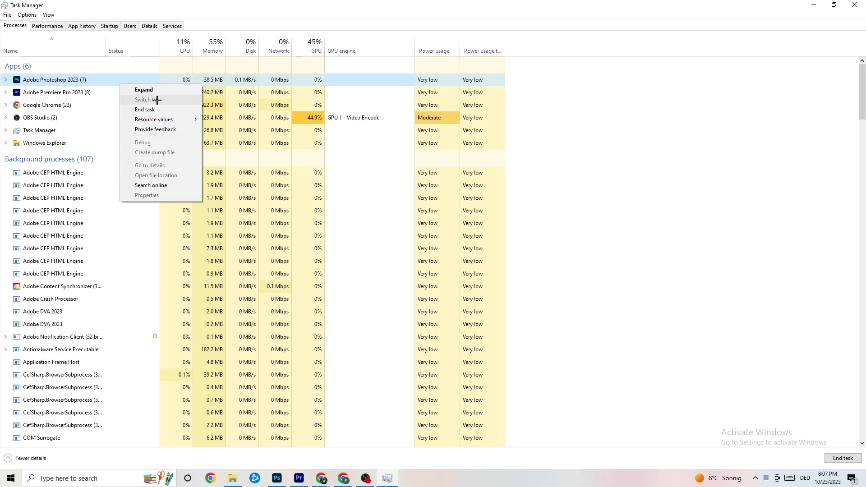
{"action": "left_click", "coordinate": [170, 109]}
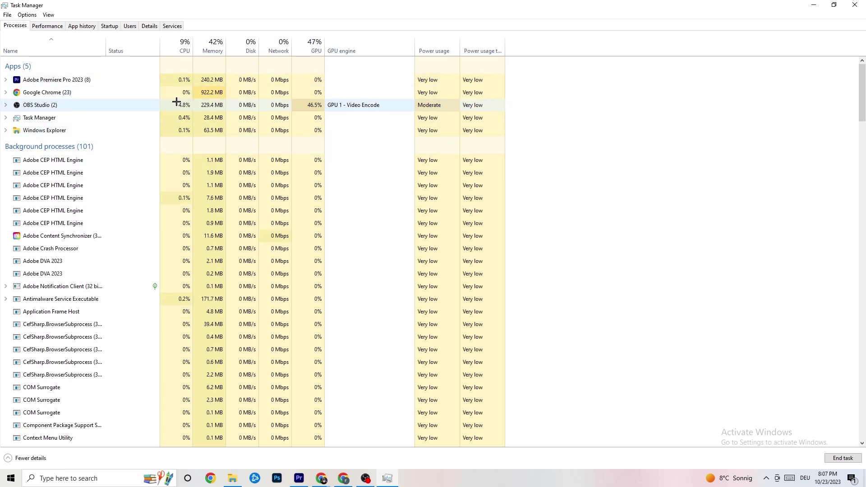
{"action": "mouse_move", "coordinate": [301, 6]}
{"action": "left_mouse_down"}
{"action": "mouse_move", "coordinate": [303, 41]}
{"action": "mouse_move", "coordinate": [300, 14]}
{"action": "left_mouse_up"}
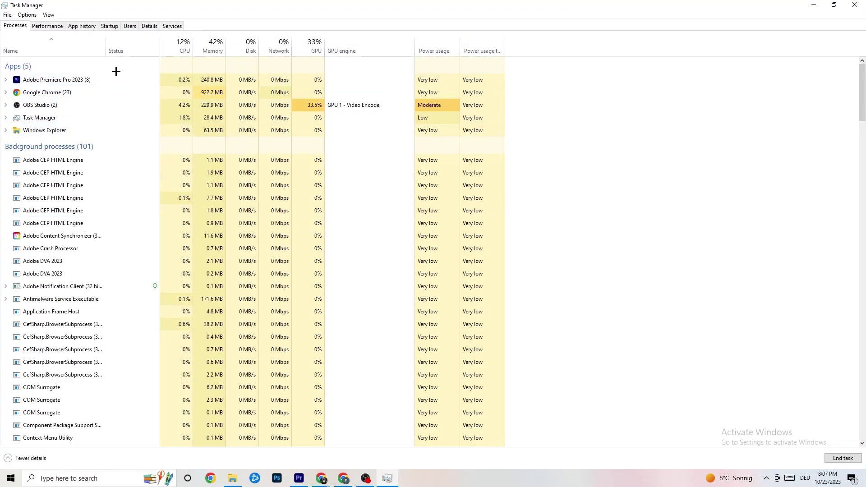
{"action": "right_click", "coordinate": [86, 78]}
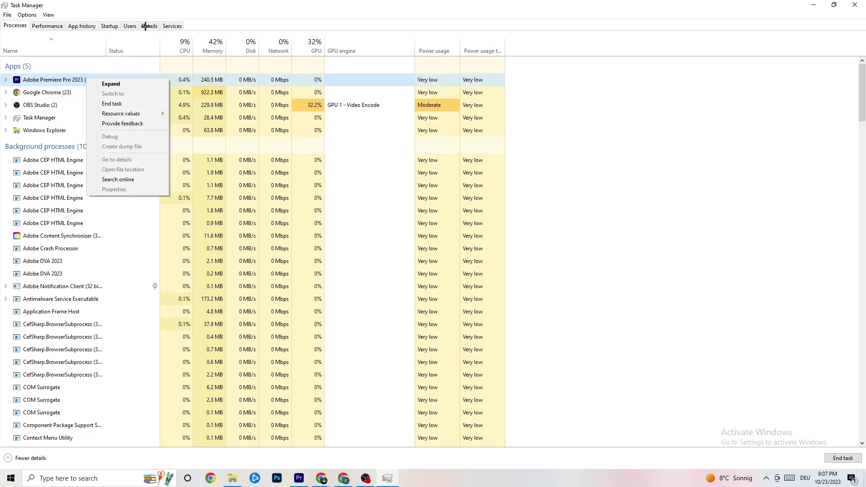
{"action": "left_click", "coordinate": [54, 25]}
{"action": "left_click", "coordinate": [73, 25]}
{"action": "left_click", "coordinate": [113, 26]}
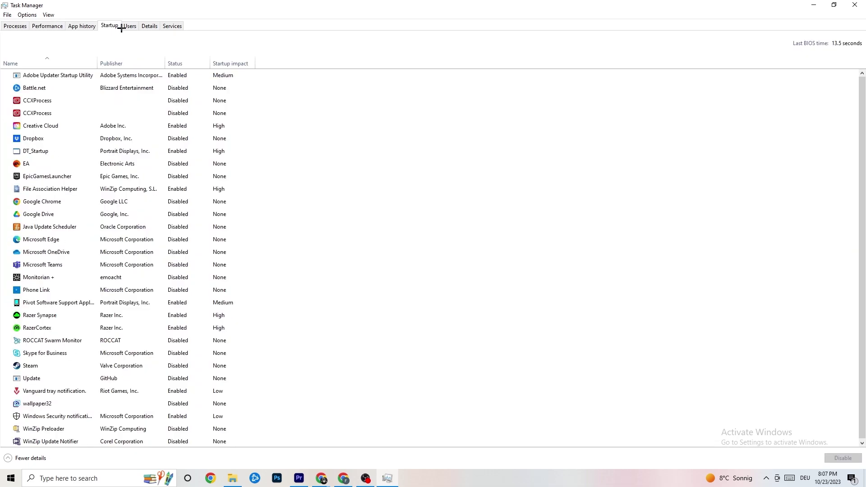
{"action": "left_click", "coordinate": [129, 27]}
{"action": "left_click", "coordinate": [150, 28]}
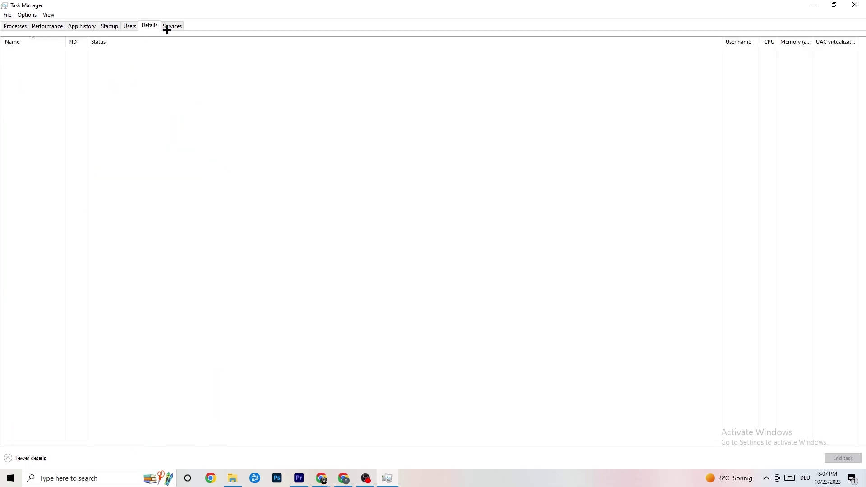
{"action": "left_click", "coordinate": [14, 26]}
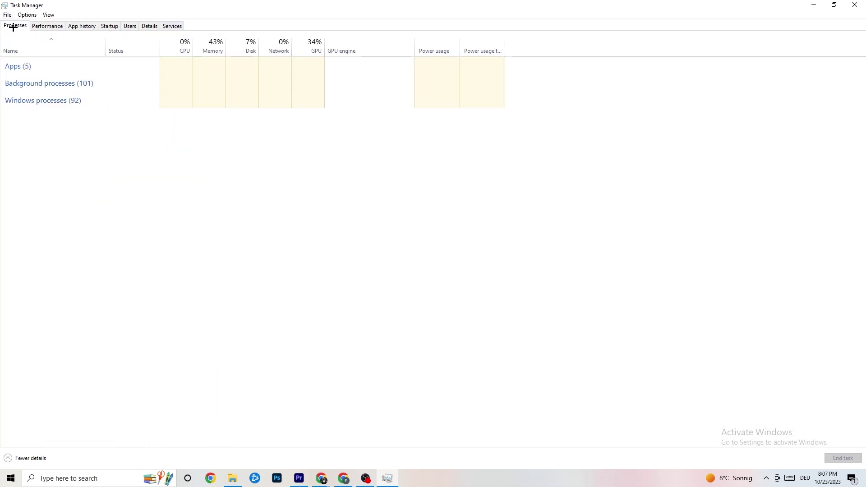
Examine the priority options for the Adobe Premiere Pro process in the detailed process list.
{"action": "left_click", "coordinate": [150, 25]}
{"action": "left_click", "coordinate": [72, 69]}
{"action": "right_click", "coordinate": [73, 71]}
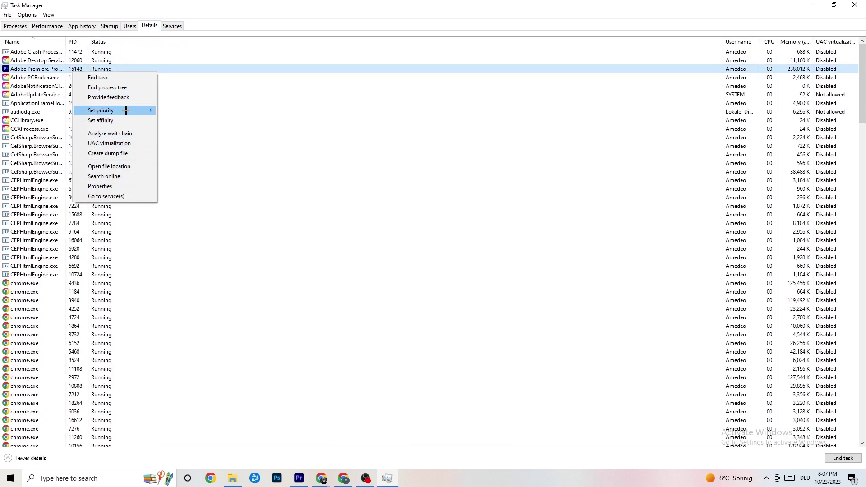
{"action": "left_click", "coordinate": [25, 28]}
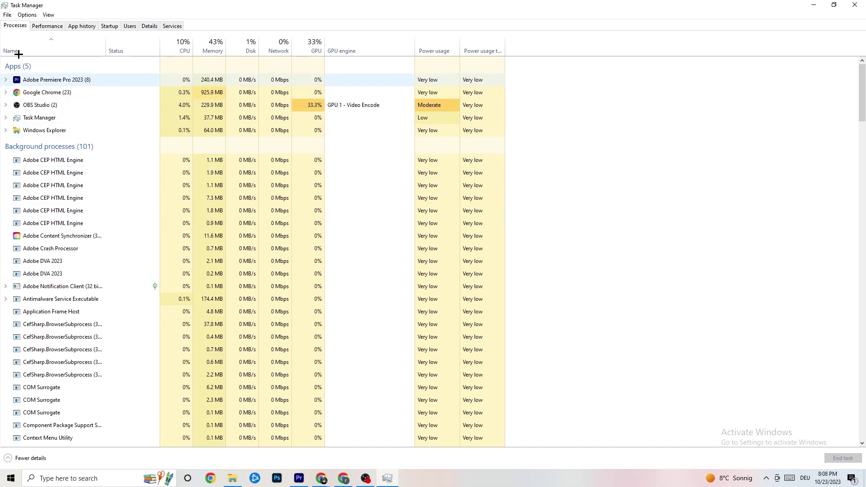
{"action": "left_click", "coordinate": [152, 24]}
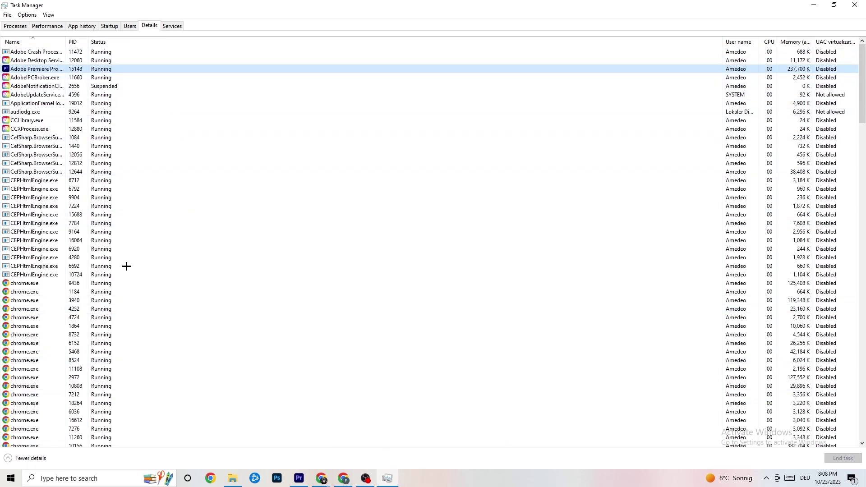
{"action": "right_click", "coordinate": [98, 70]}
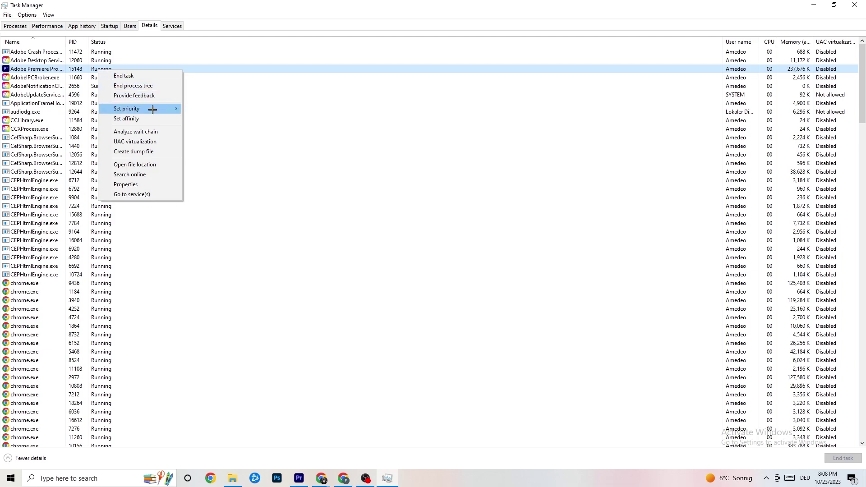
{"action": "mouse_move", "coordinate": [152, 110]}
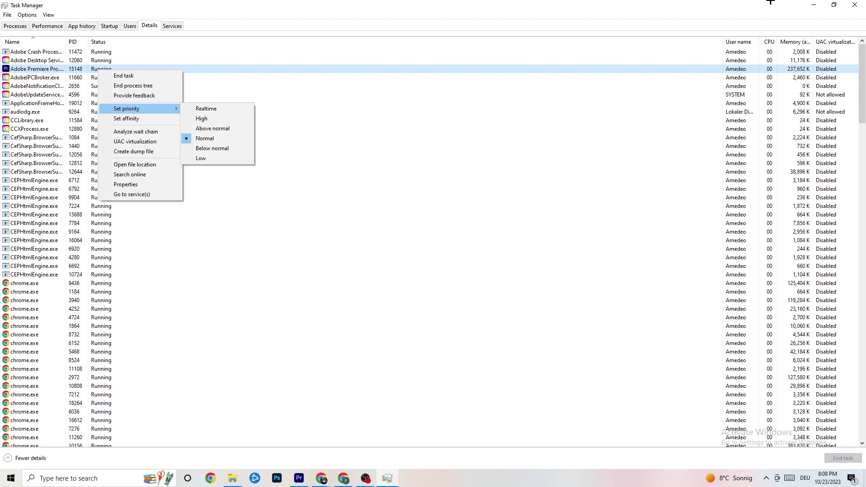
{"action": "left_click", "coordinate": [204, 51]}
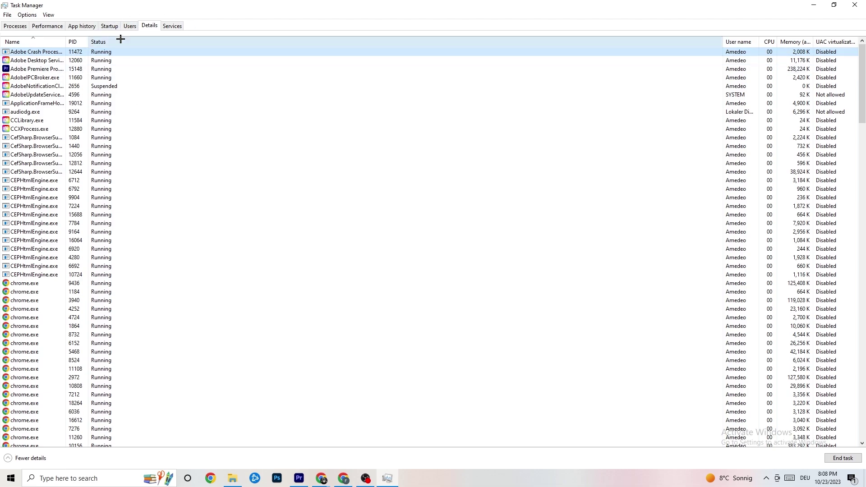
Review the startup programs and the disable option for Adobe Updater Startup Utility, and close Task Manager.
{"action": "left_click", "coordinate": [110, 27]}
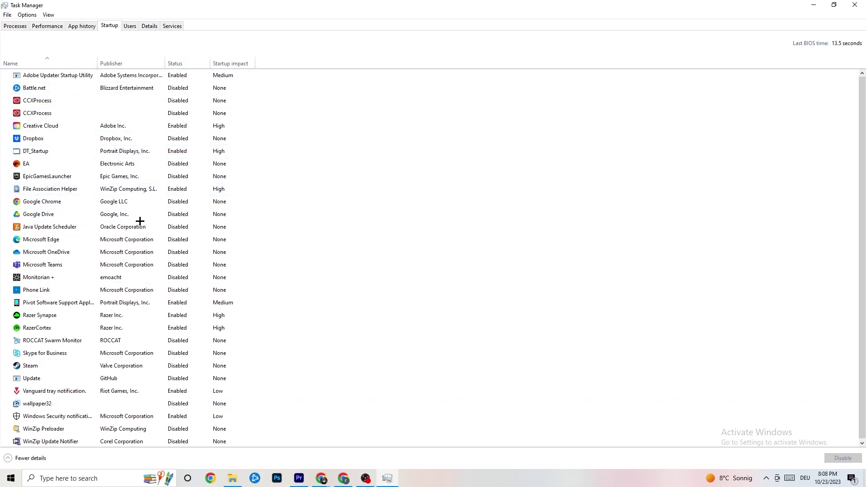
{"action": "right_click", "coordinate": [185, 79]}
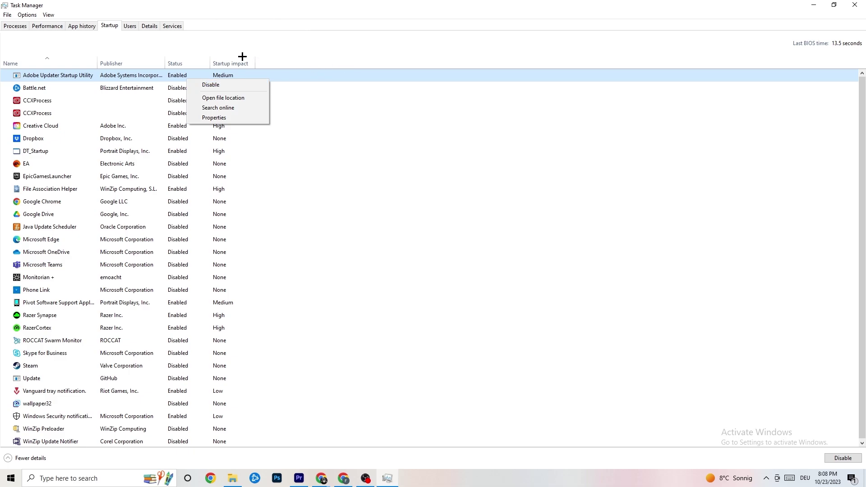
{"action": "left_click", "coordinate": [324, 2]}
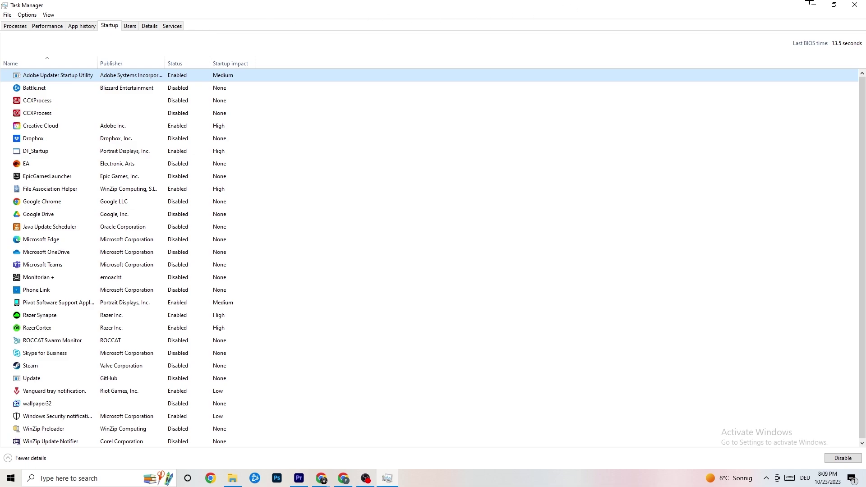
{"action": "left_click", "coordinate": [855, 5]}
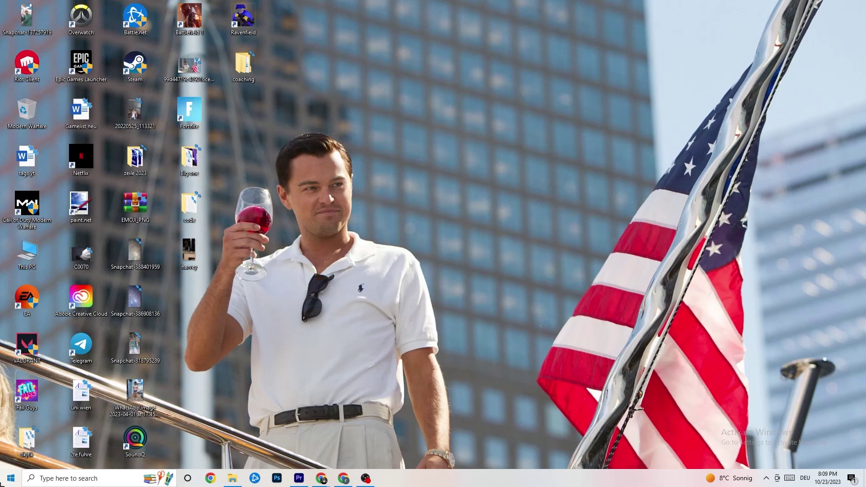
Open the Windows display settings and check the scaling, display resolution and multiple display options.
{"action": "left_click", "coordinate": [10, 479]}
{"action": "left_click", "coordinate": [12, 437]}
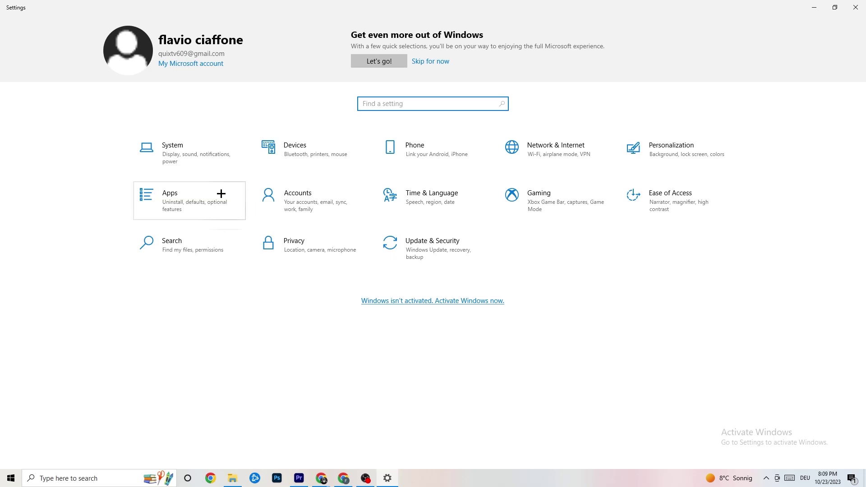
{"action": "left_click", "coordinate": [204, 155]}
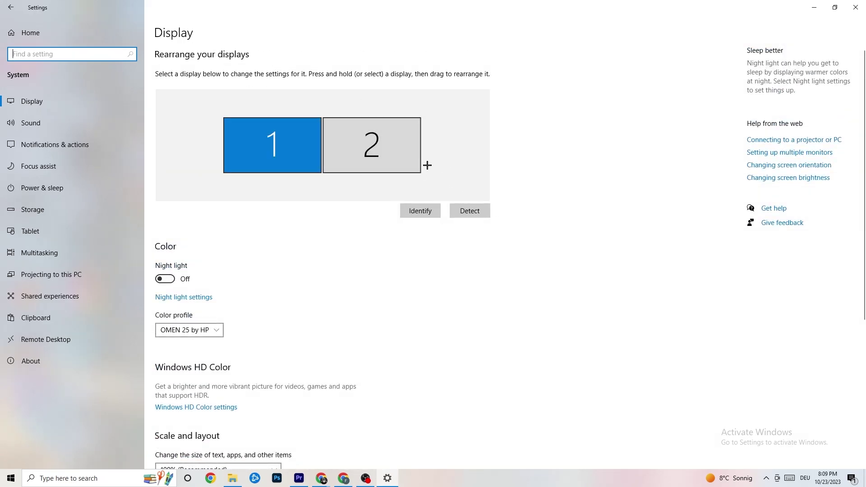
{"action": "scroll", "coordinate": [388, 185], "scroll_direction": "down", "scroll_amount": 5}
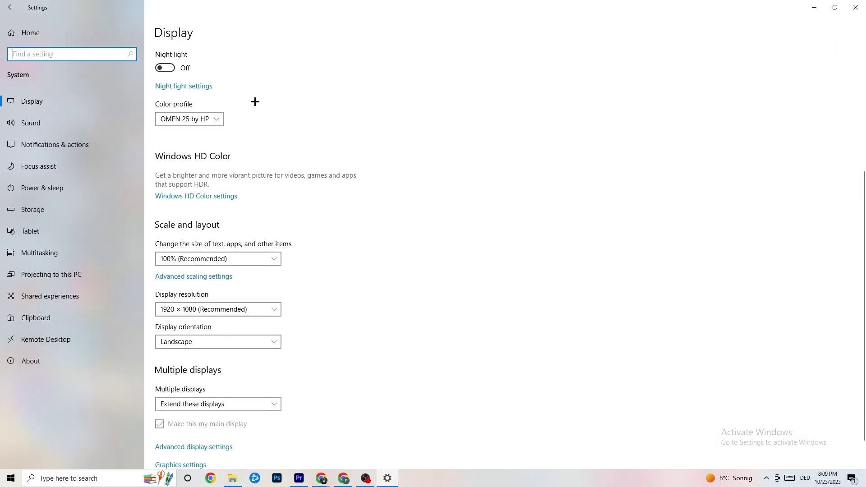
{"action": "left_click", "coordinate": [275, 259]}
{"action": "left_click", "coordinate": [244, 259]}
{"action": "left_click", "coordinate": [244, 259]}
{"action": "left_click", "coordinate": [427, 241]}
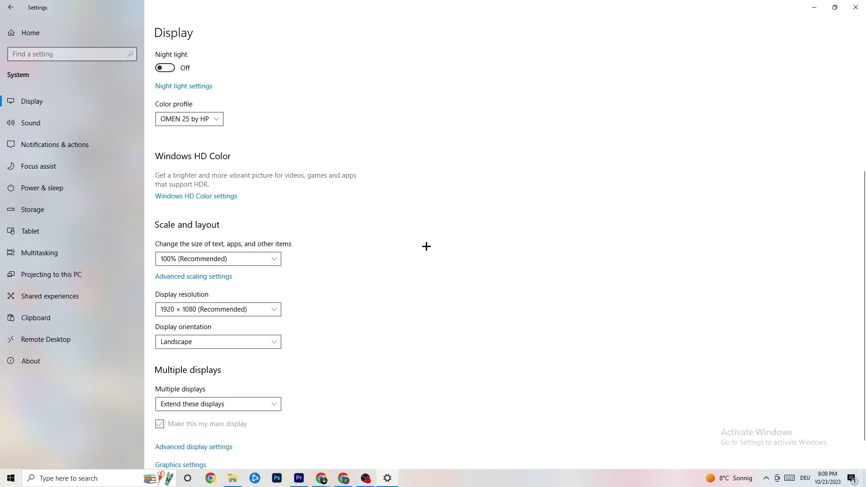
{"action": "left_click", "coordinate": [262, 310]}
{"action": "left_click", "coordinate": [384, 271]}
{"action": "scroll", "coordinate": [372, 262], "scroll_direction": "down", "scroll_amount": 2}
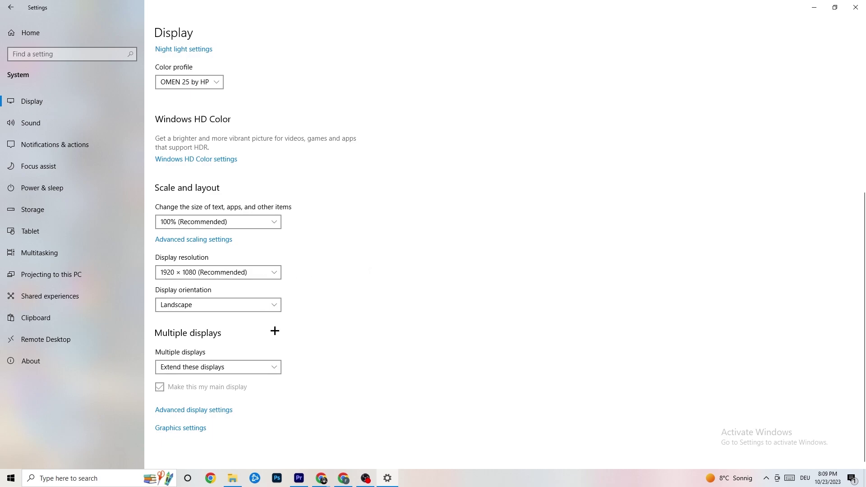
Review the power plans in Power Options and the Storage Sense configuration, including how often it runs.
{"action": "left_click", "coordinate": [96, 188]}
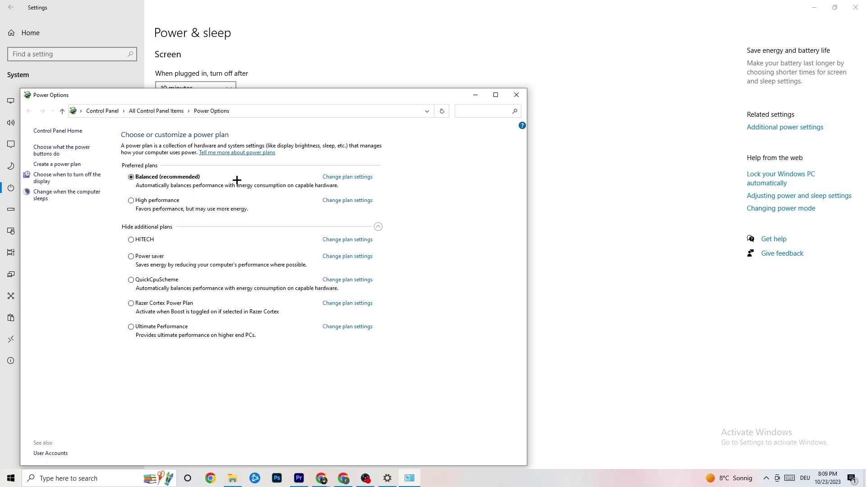
{"action": "left_click", "coordinate": [516, 96]}
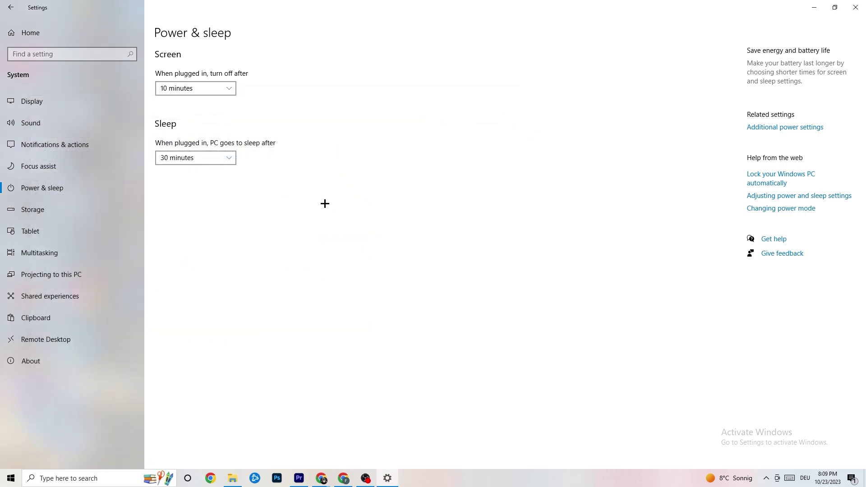
{"action": "left_click", "coordinate": [56, 217]}
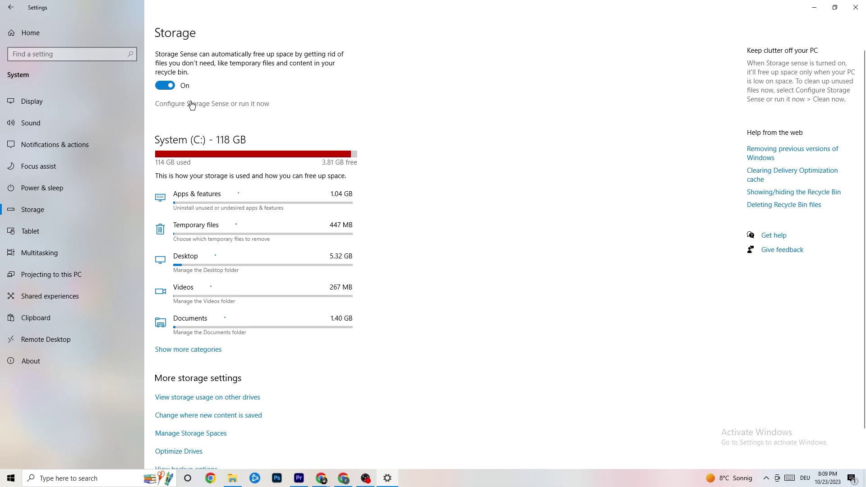
{"action": "left_click", "coordinate": [243, 105]}
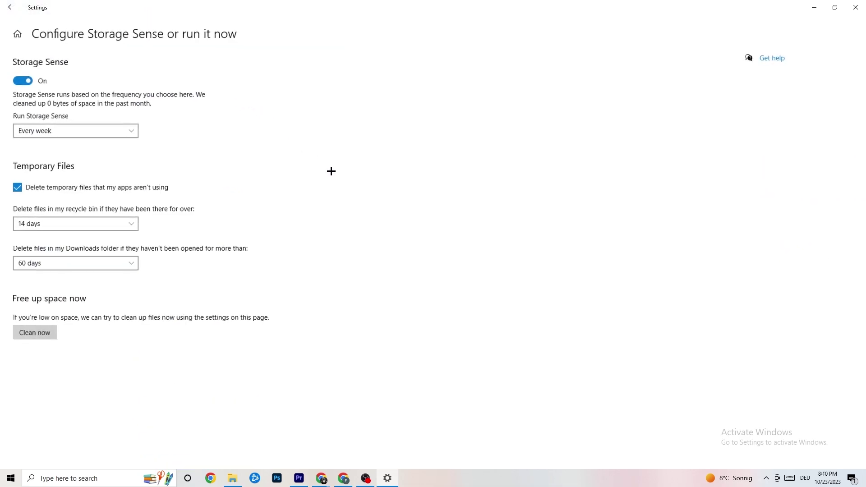
{"action": "left_click", "coordinate": [119, 132]}
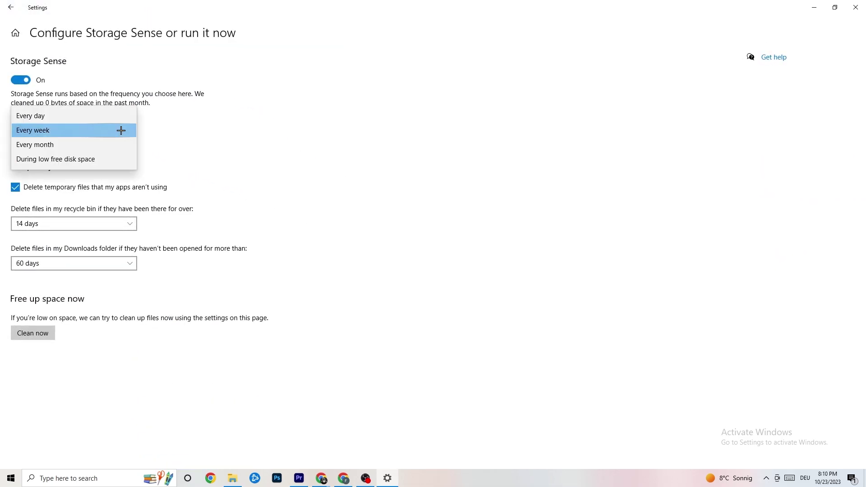
{"action": "left_click", "coordinate": [269, 129]}
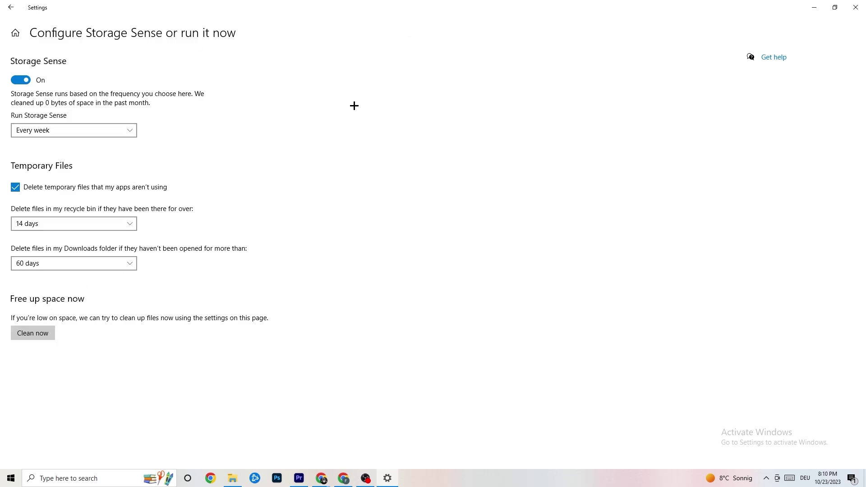
{"action": "left_click", "coordinate": [14, 9]}
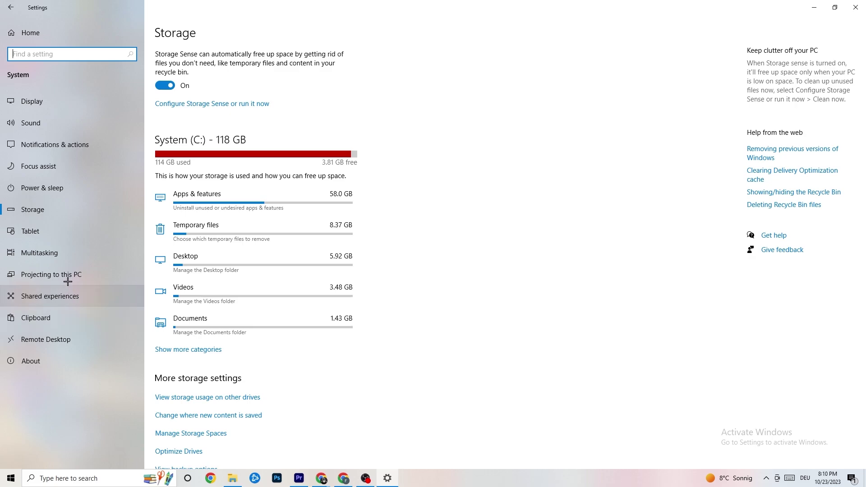
Look over the installed apps and the default apps in the Windows Apps settings.
{"action": "left_click", "coordinate": [3, 4]}
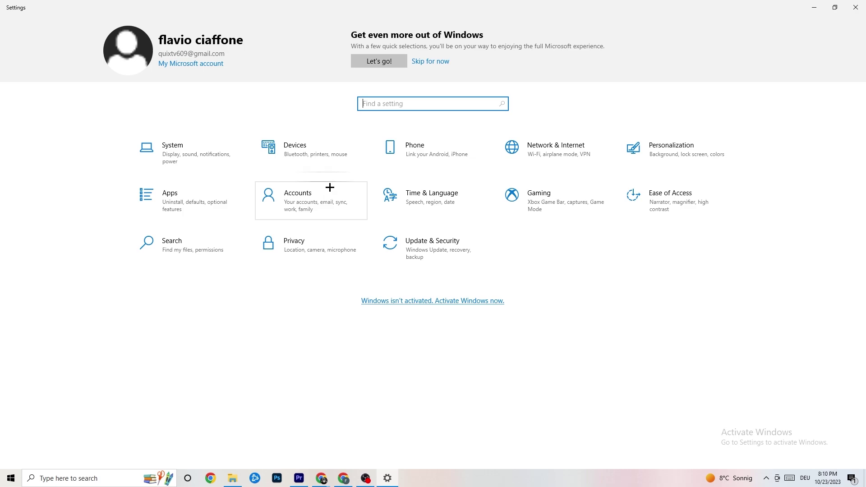
{"action": "left_click", "coordinate": [192, 198]}
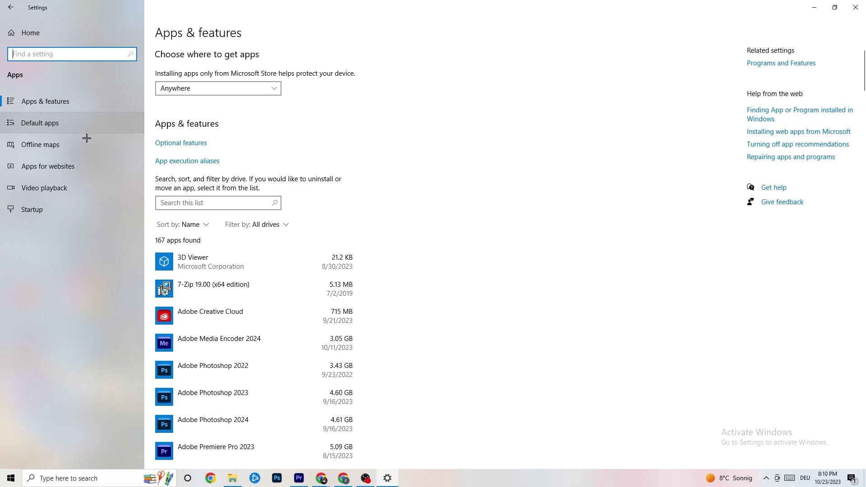
{"action": "left_click", "coordinate": [68, 125]}
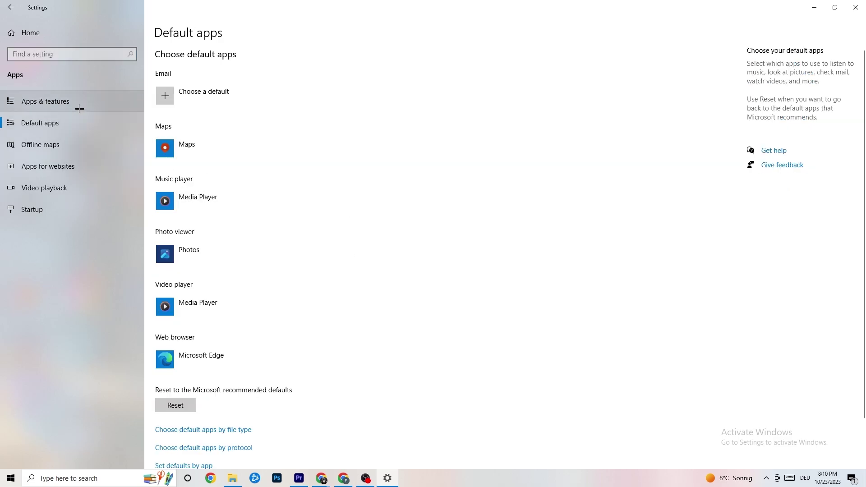
{"action": "left_click", "coordinate": [77, 105]}
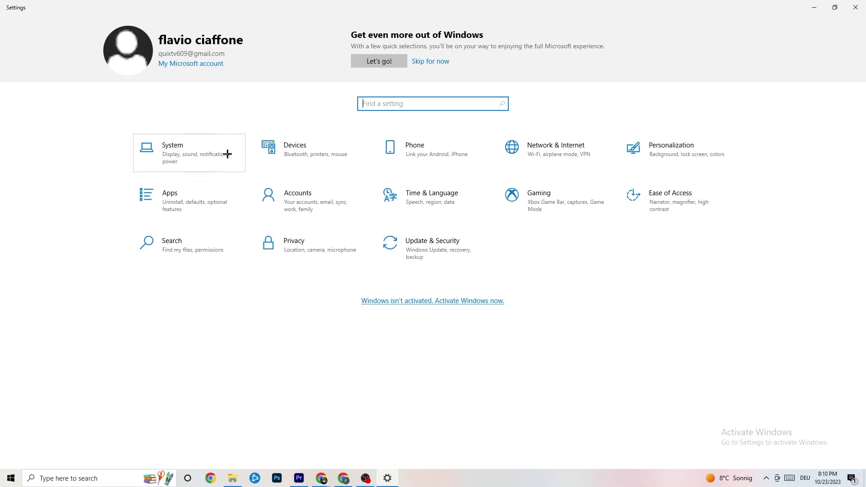
Review the Xbox Game Bar, Captures and Game Mode settings, and open Update & Security.
{"action": "left_click", "coordinate": [554, 214]}
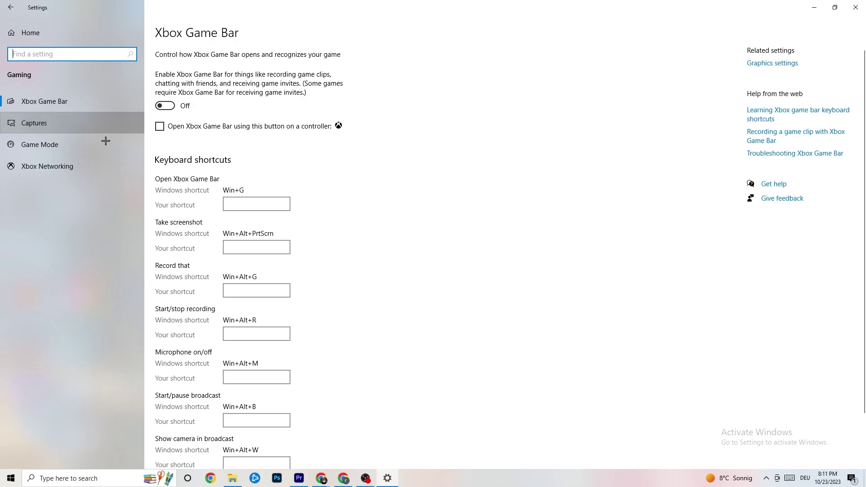
{"action": "left_click", "coordinate": [81, 122]}
{"action": "scroll", "coordinate": [299, 193], "scroll_direction": "down", "scroll_amount": 2}
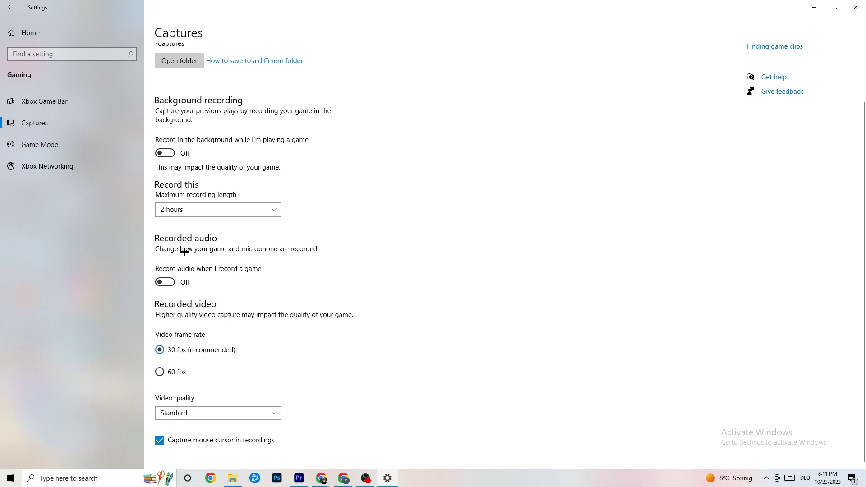
{"action": "left_click", "coordinate": [57, 143]}
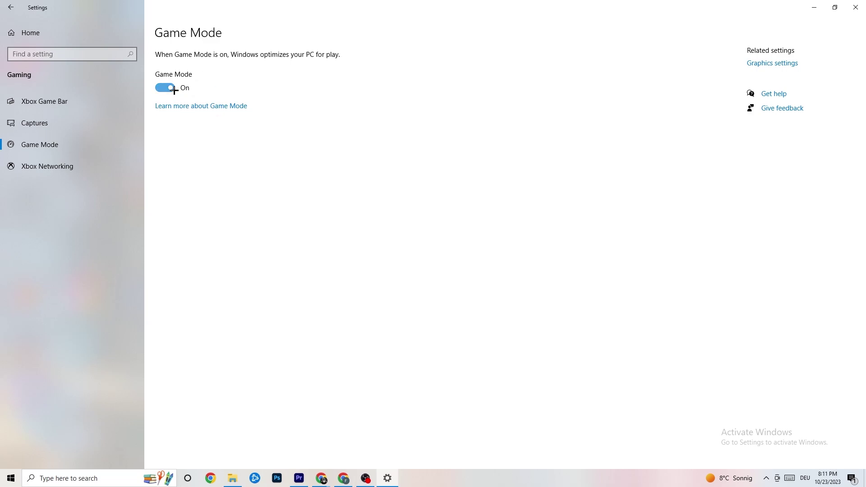
{"action": "left_click", "coordinate": [10, 8]}
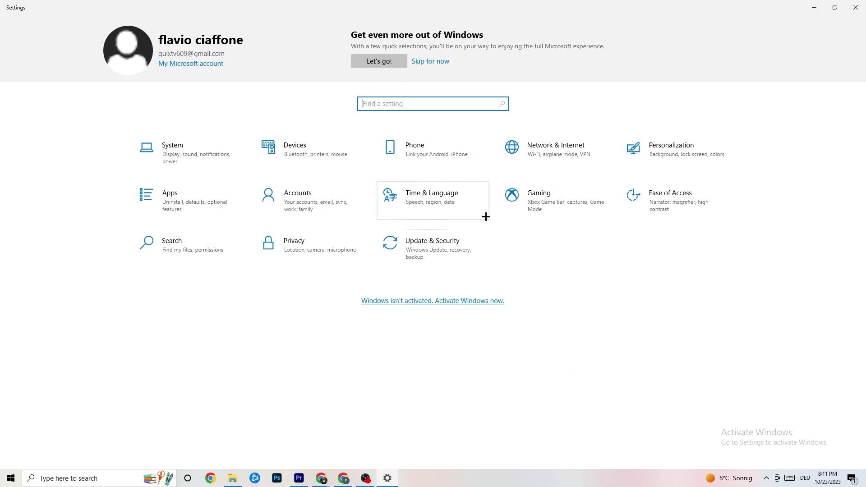
{"action": "left_click", "coordinate": [439, 244]}
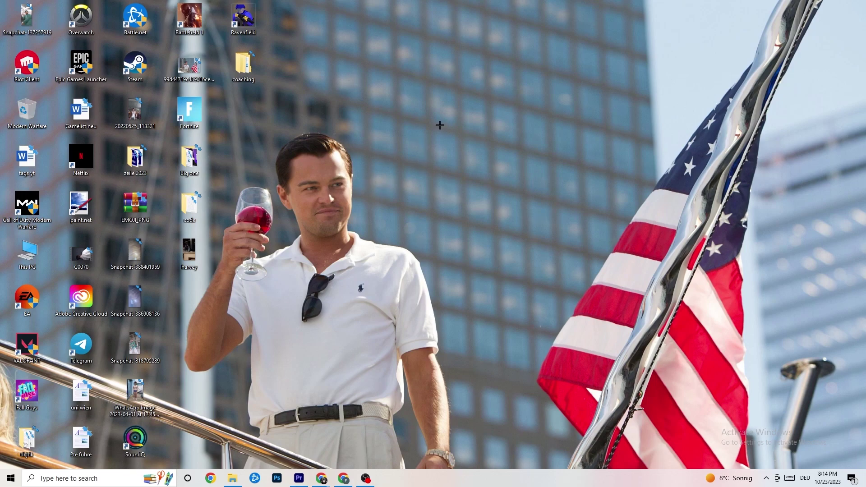
Open NVIDIA Control Panel from the desktop and examine the 3D image preview settings.
{"action": "right_click", "coordinate": [388, 117]}
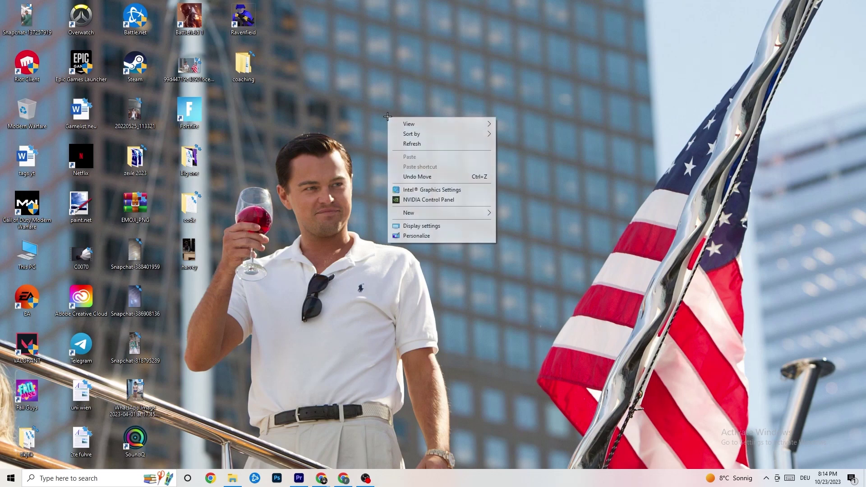
{"action": "left_click", "coordinate": [419, 199]}
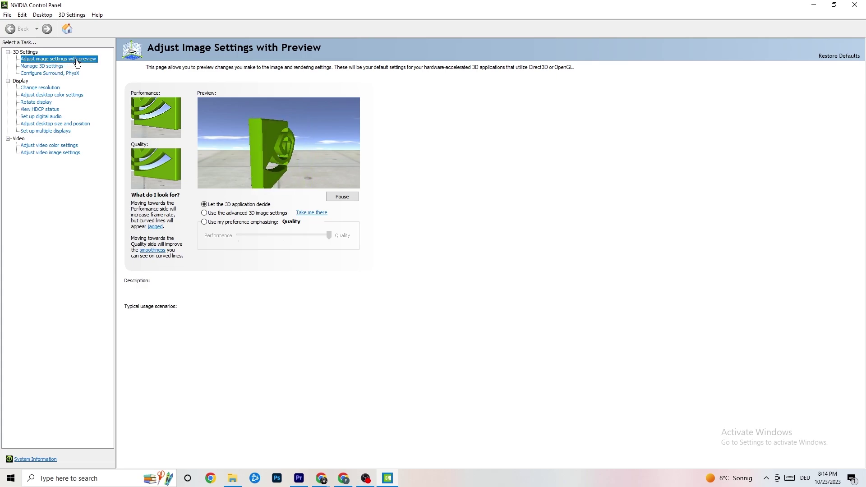
{"action": "mouse_move", "coordinate": [228, 208]}
{"action": "mouse_move", "coordinate": [236, 236]}
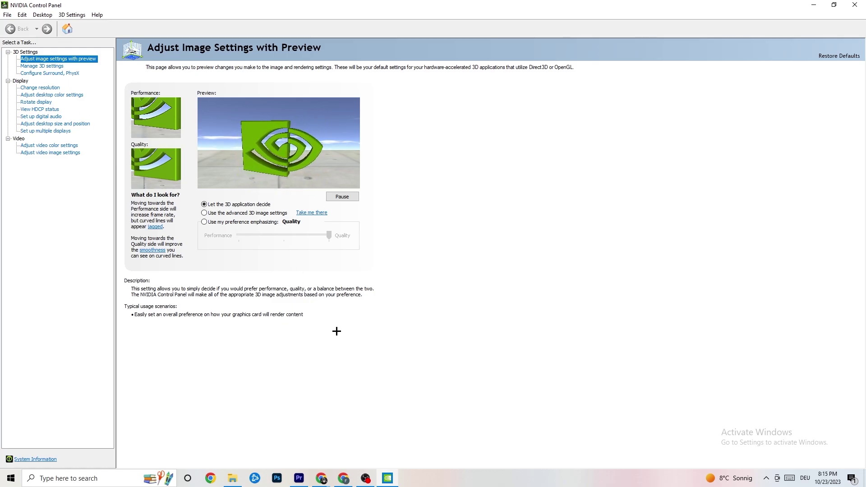
Examine the resolution and refresh rate options for the display in NVIDIA Control Panel, and close it.
{"action": "left_click", "coordinate": [38, 88]}
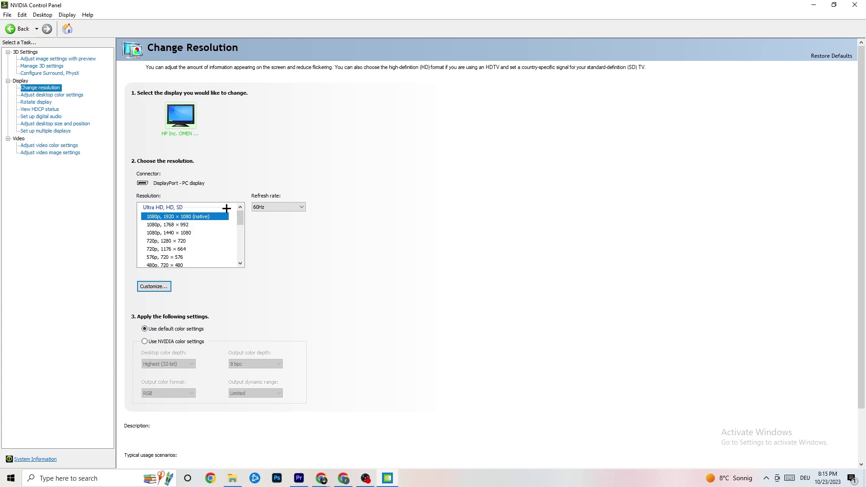
{"action": "mouse_move", "coordinate": [168, 230]}
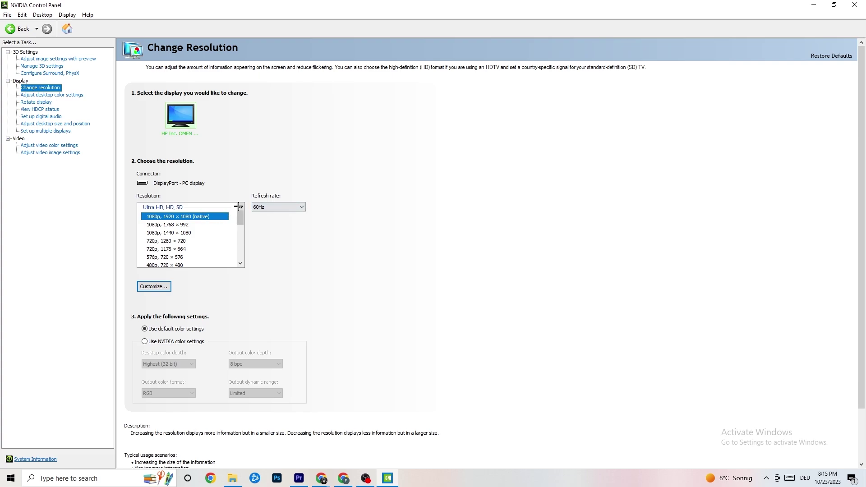
{"action": "scroll", "coordinate": [240, 219], "scroll_direction": "down", "scroll_amount": 1}
{"action": "scroll", "coordinate": [240, 217], "scroll_direction": "up", "scroll_amount": 1}
{"action": "key", "text": "alt+F4"}
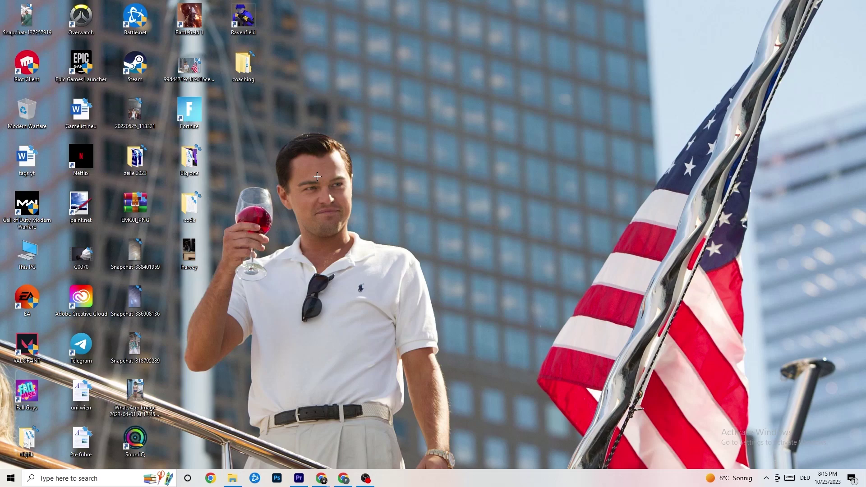
Show the sleep, shut down and restart options and dismiss them without choosing one.
{"action": "left_click", "coordinate": [11, 478]}
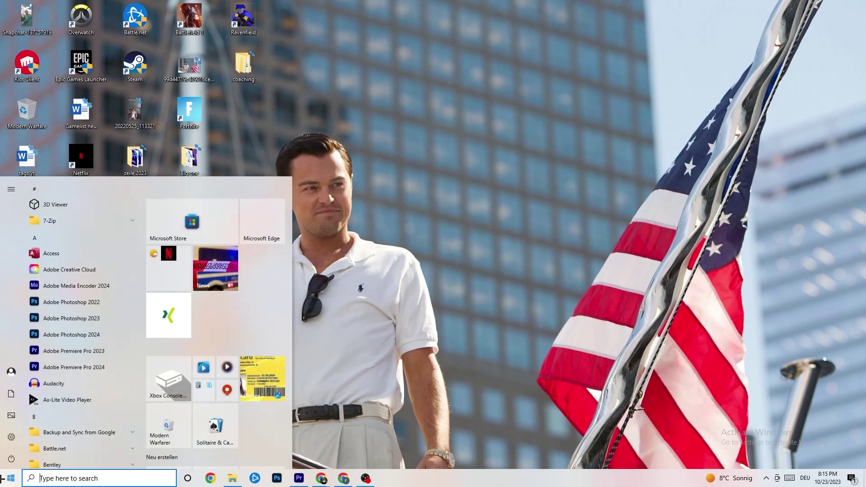
{"action": "left_click", "coordinate": [12, 458]}
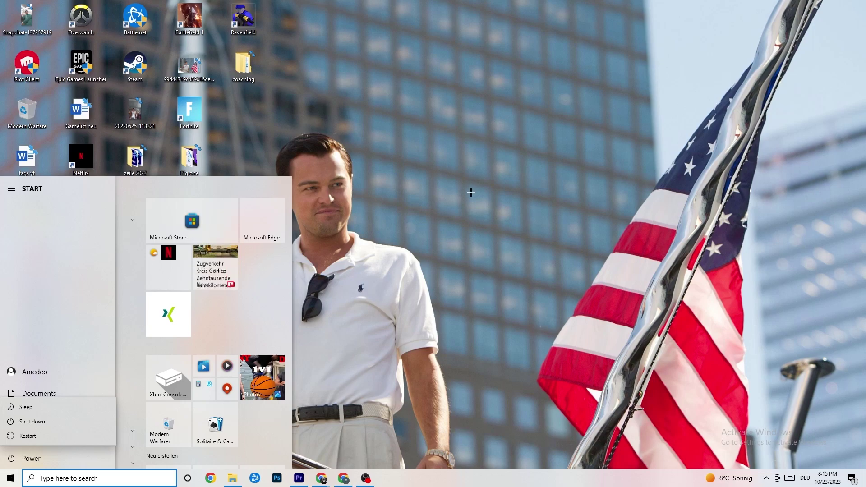
{"action": "left_click", "coordinate": [424, 182]}
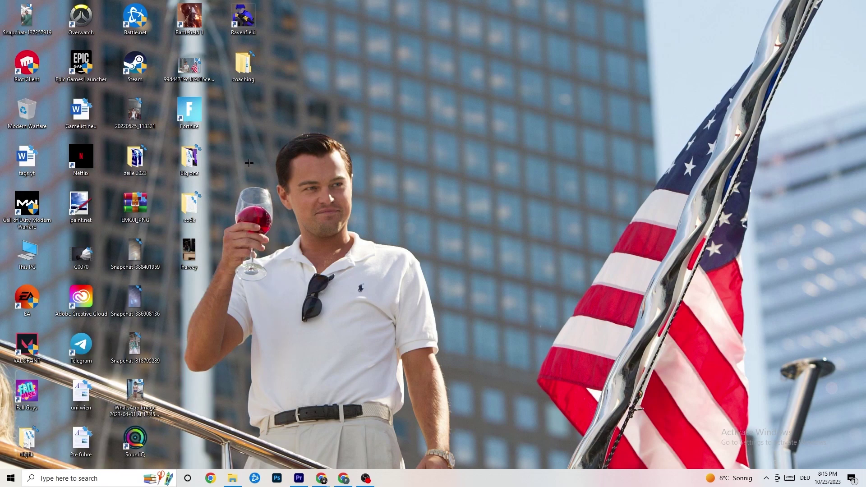